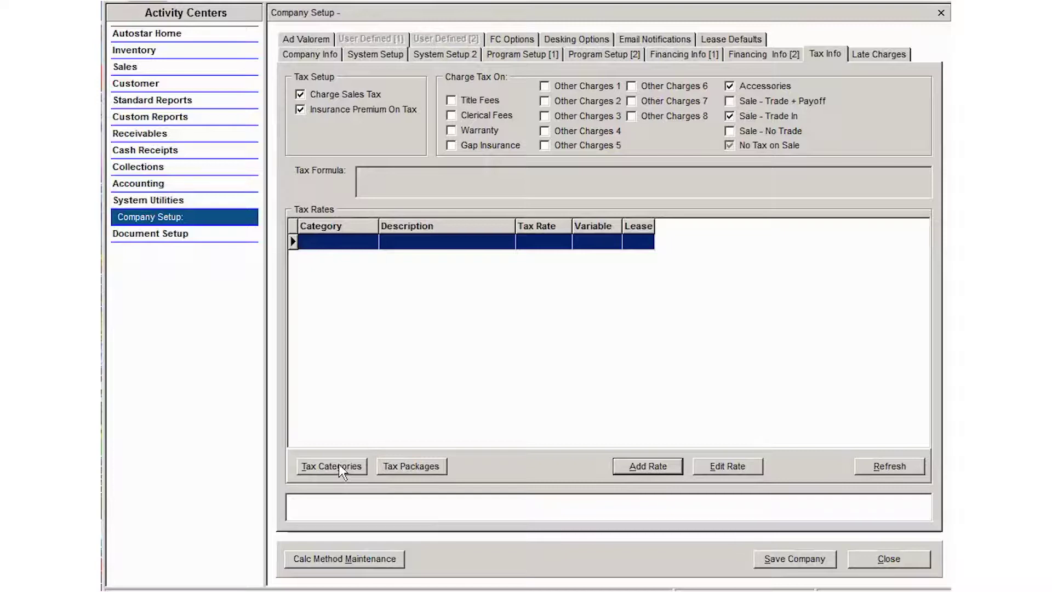
# Review the tax category list and the blank form for adding a category, then return to the tax rates
pyautogui.click(330, 464)
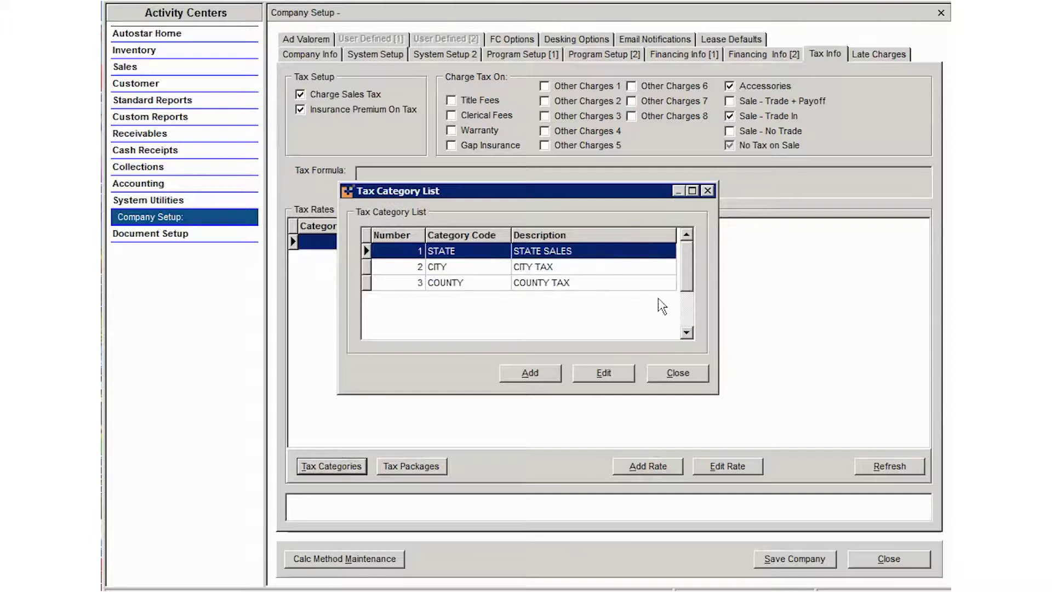
pyautogui.click(530, 378)
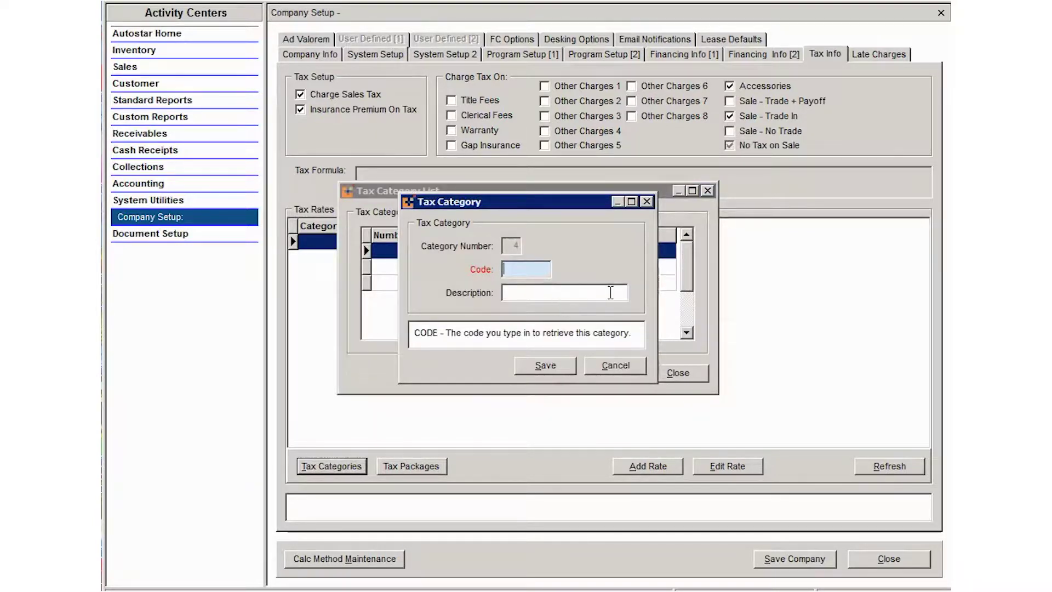
pyautogui.click(620, 368)
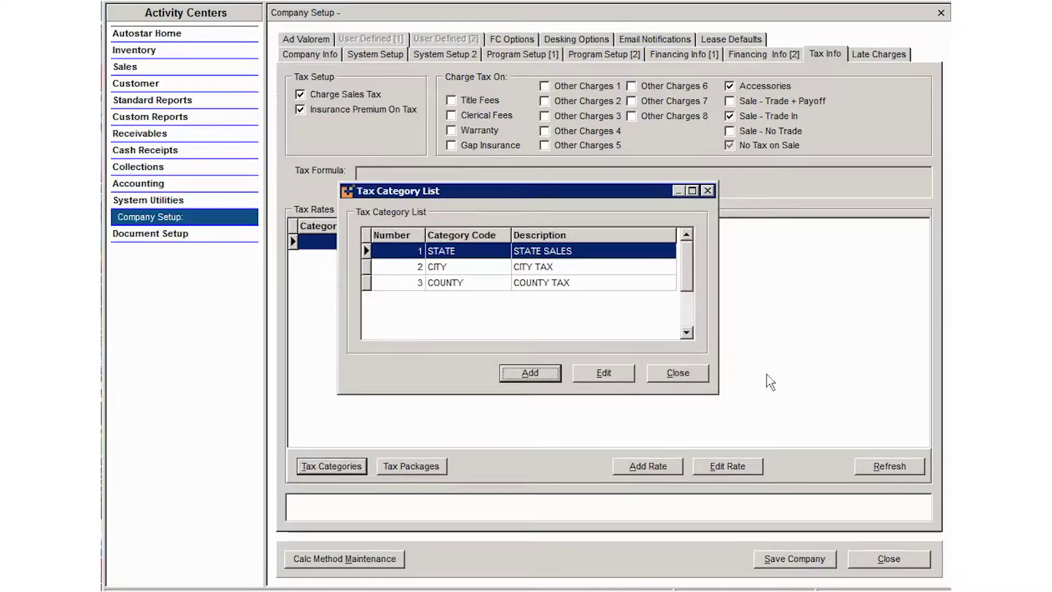
pyautogui.click(680, 372)
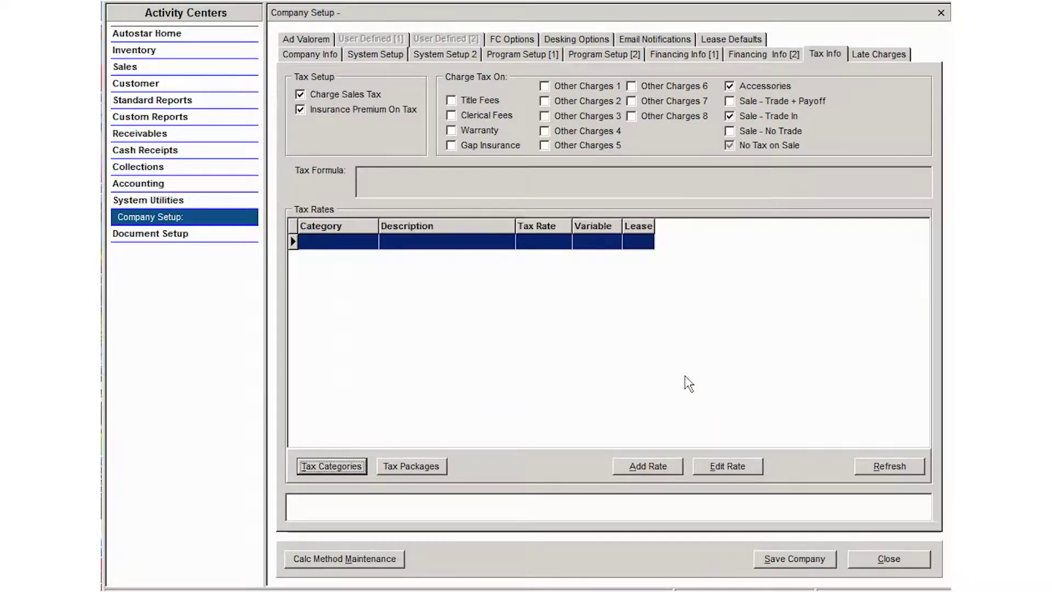
# Start a new tax rate in the STATE category with the description STATE TAX
pyautogui.click(659, 467)
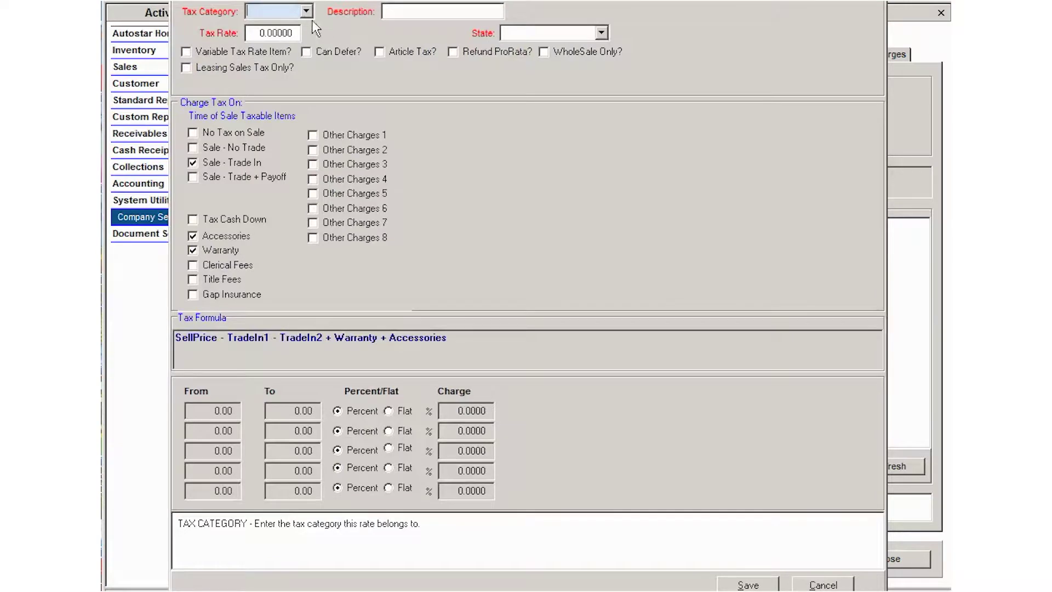
pyautogui.click(307, 12)
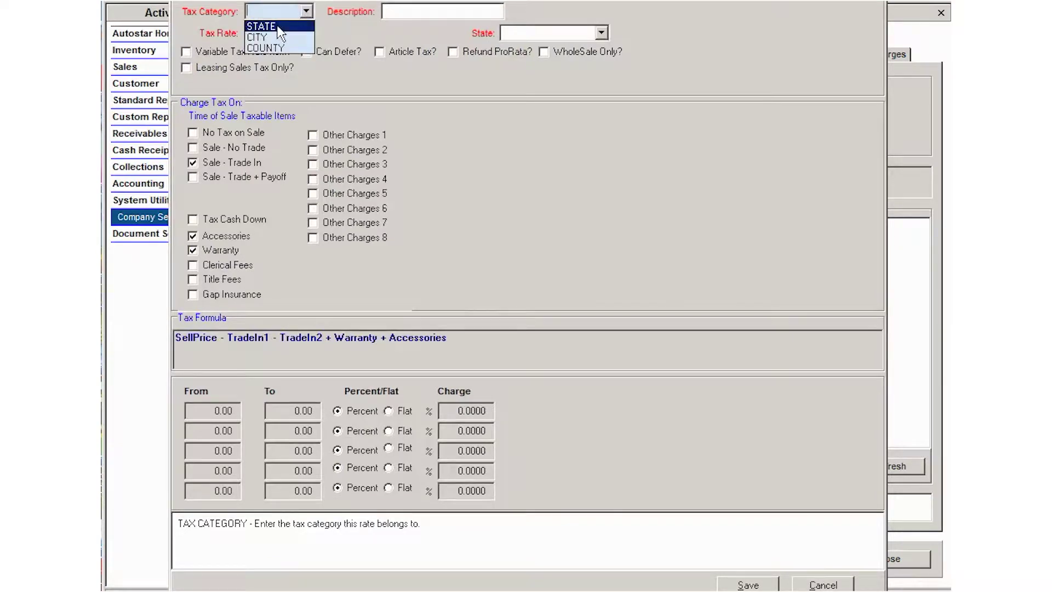
pyautogui.click(278, 27)
pyautogui.click(421, 11)
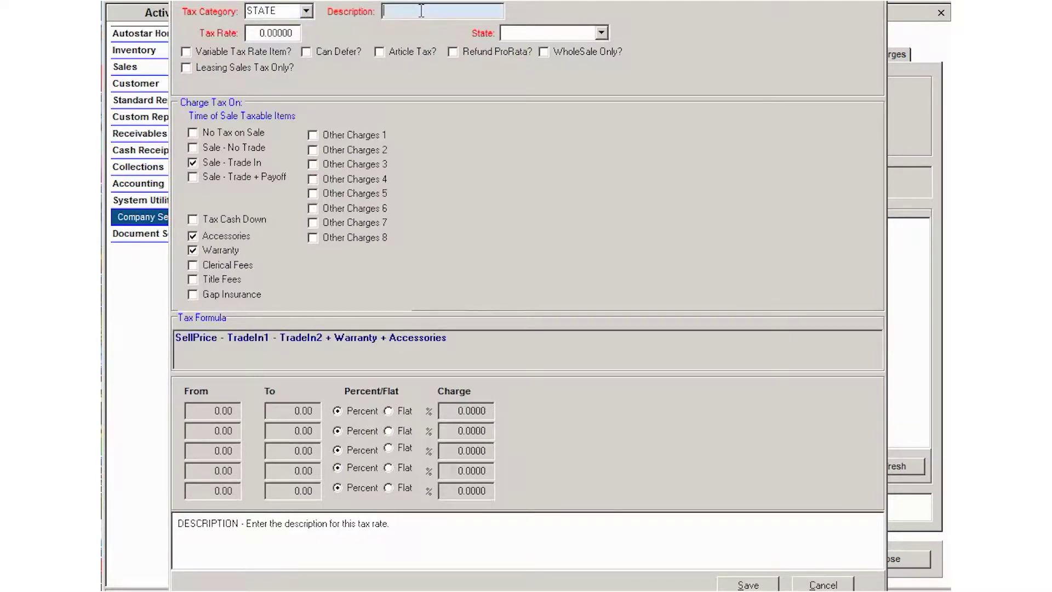
pyautogui.write('STATE TAX')
# Set the state to TX - TEXAS and the tax rate to 6.25, and save the state tax rate
pyautogui.click(601, 33)
pyautogui.moveTo(602, 63); pyautogui.dragTo(606, 103)
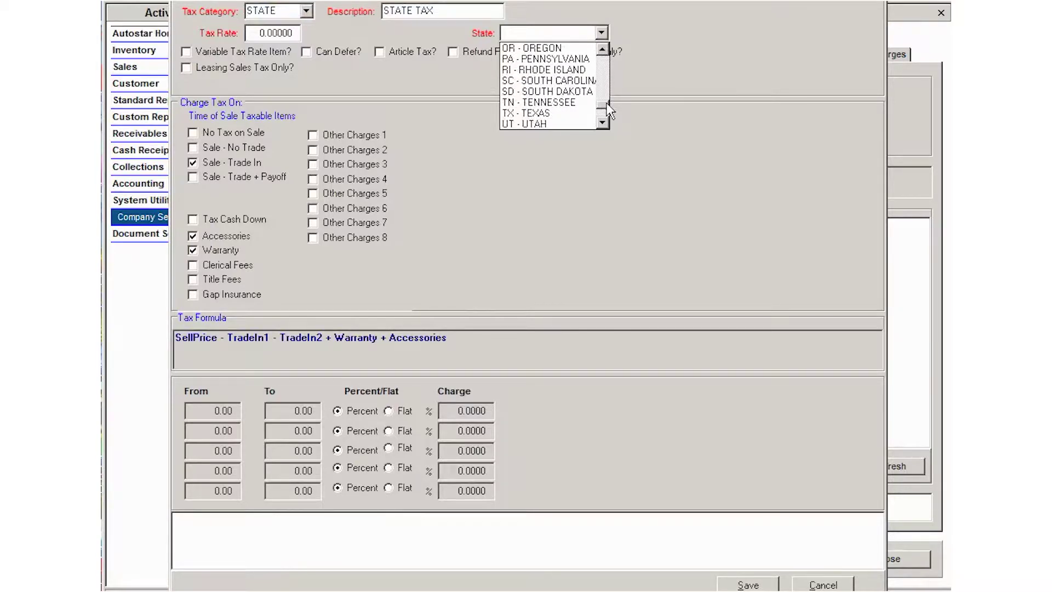
pyautogui.click(554, 112)
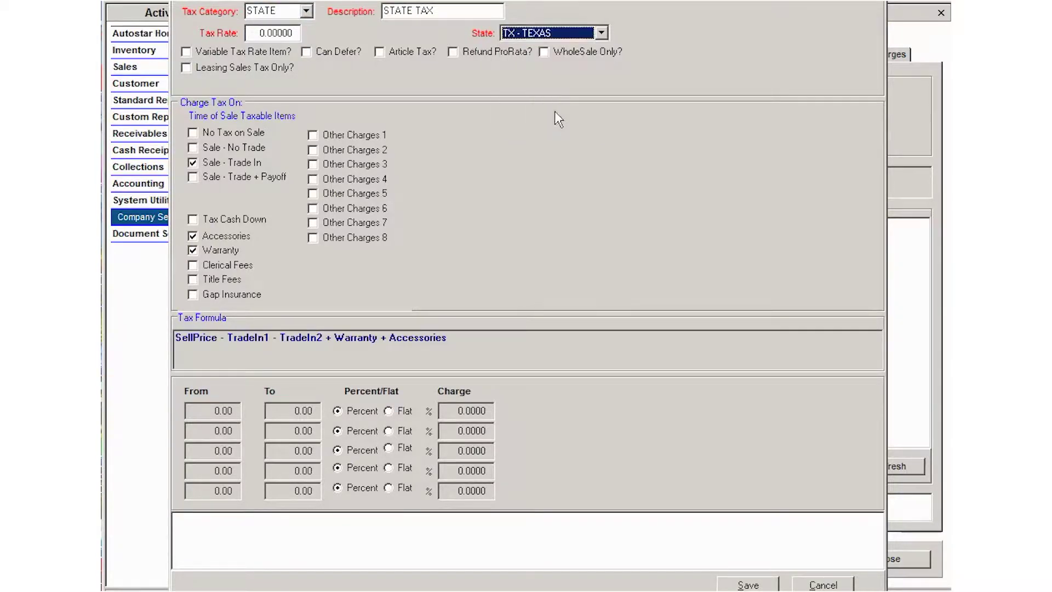
pyautogui.click(296, 33)
pyautogui.moveTo(295, 34); pyautogui.dragTo(226, 40)
pyautogui.write('6.25')
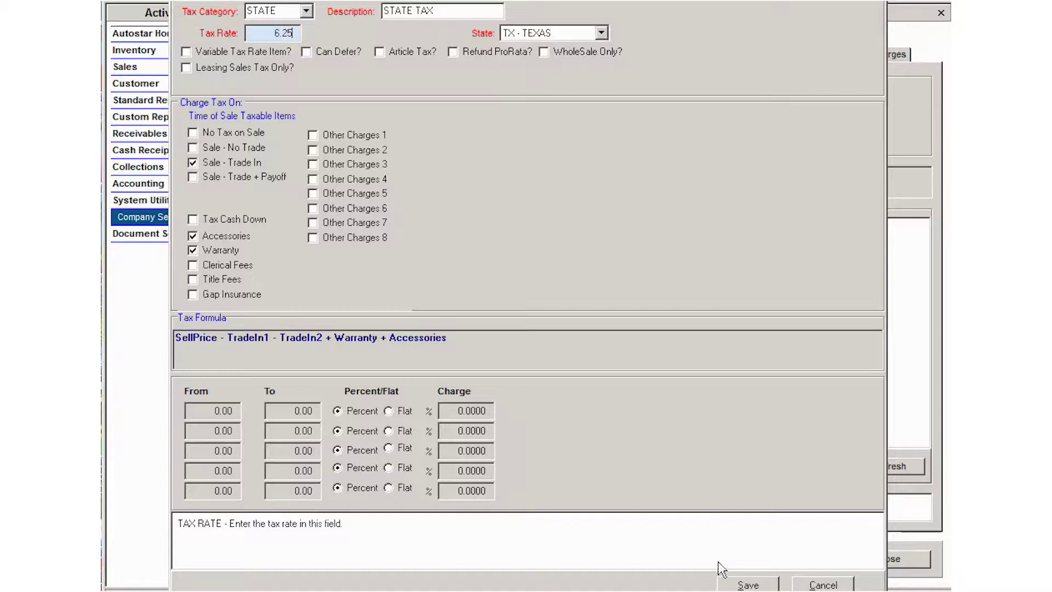
pyautogui.click(745, 584)
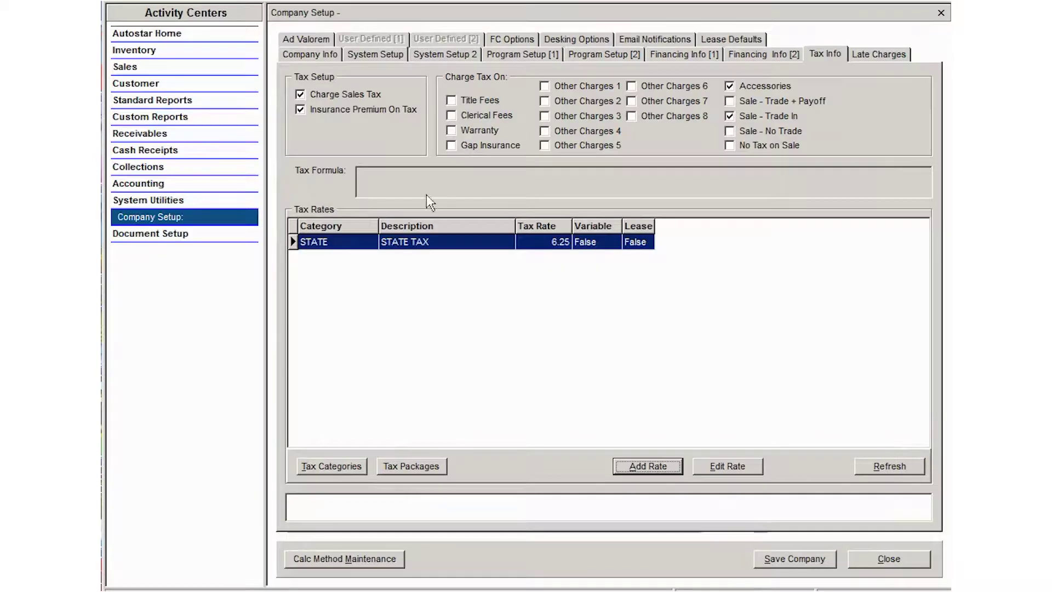
# Start a new tax rate in the COUNTY category with the description COUNTY TAX and a rate of 3.0
pyautogui.click(649, 466)
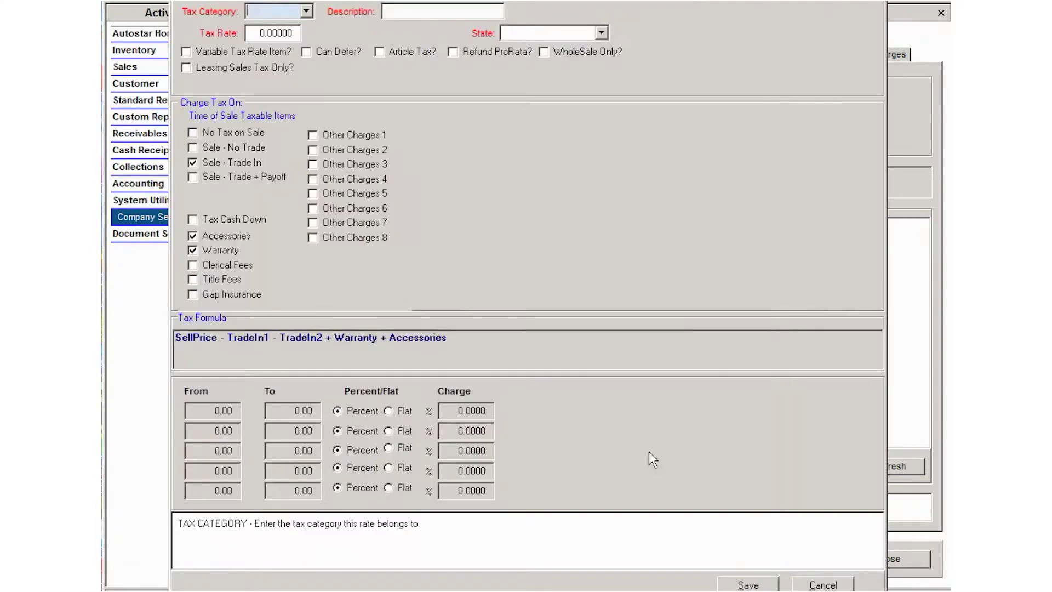
pyautogui.click(305, 11)
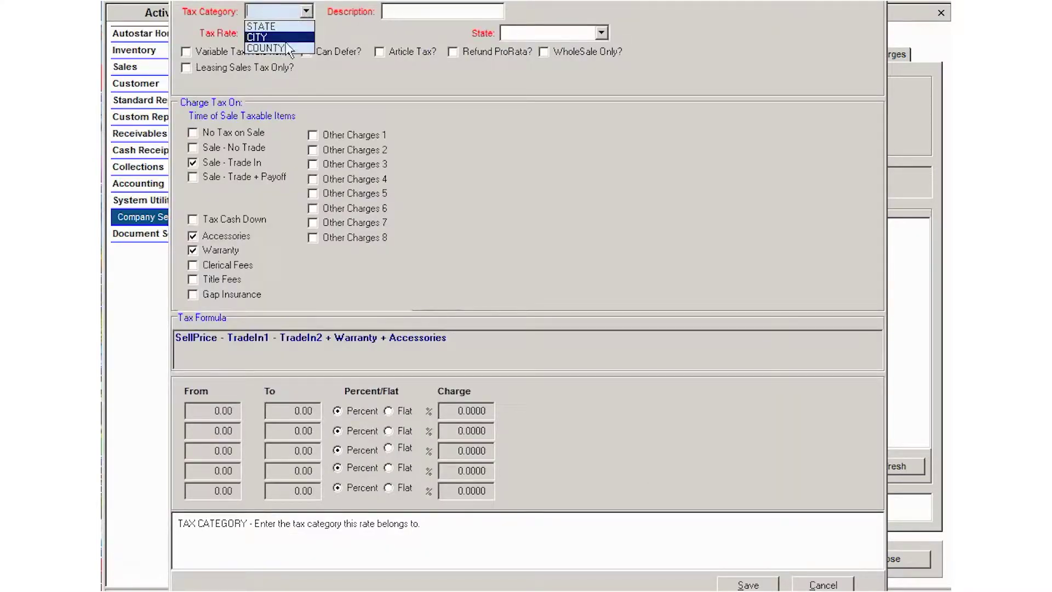
pyautogui.click(287, 48)
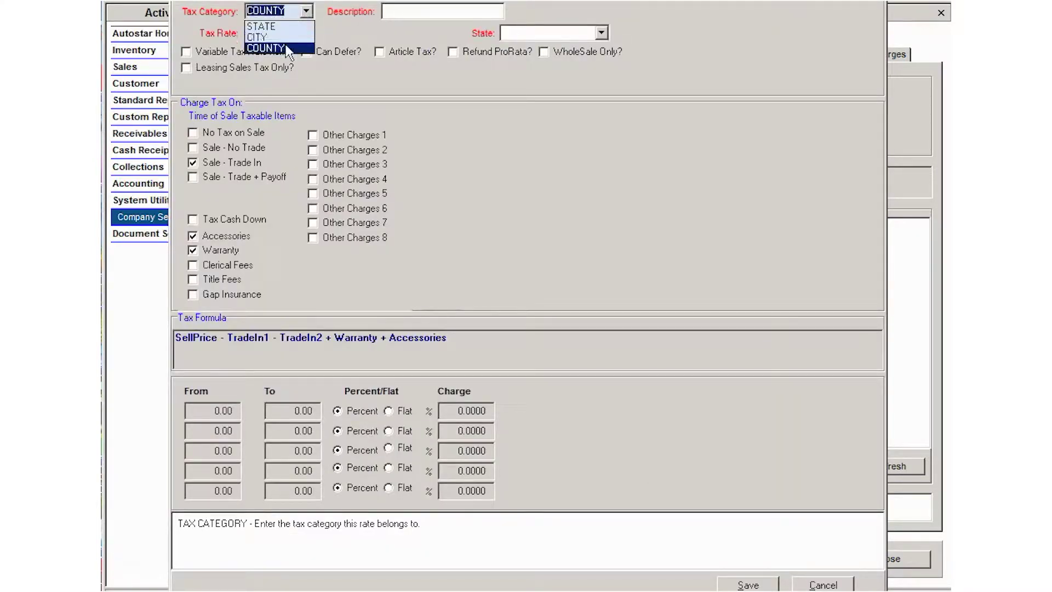
pyautogui.click(427, 11)
pyautogui.write('COUNTY TAX')
pyautogui.press('Tab')
pyautogui.write('3.0')
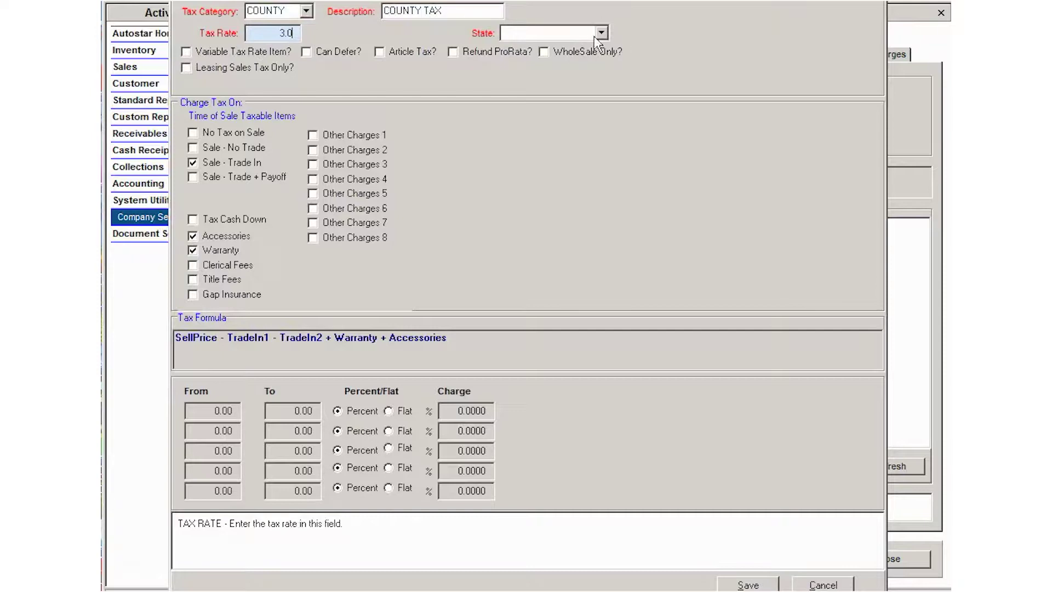
# Change the county rate's description to TARRANT COUNTY and save it with TX - TEXAS as the state
pyautogui.click(449, 7)
pyautogui.hotkey('shift', 'Home')
pyautogui.write('TARRANT COUNTY')
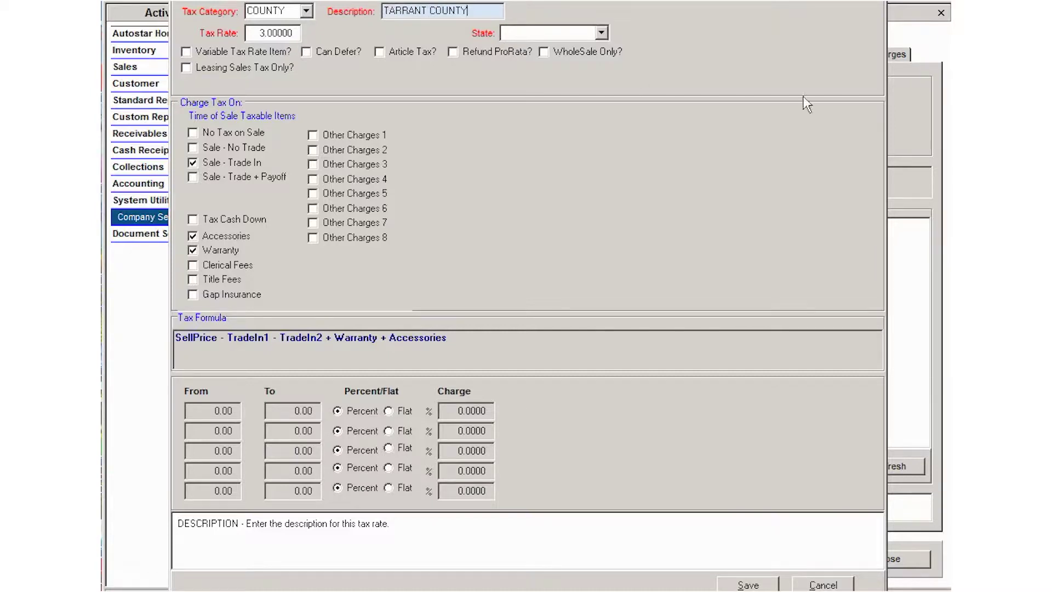
pyautogui.click(583, 34)
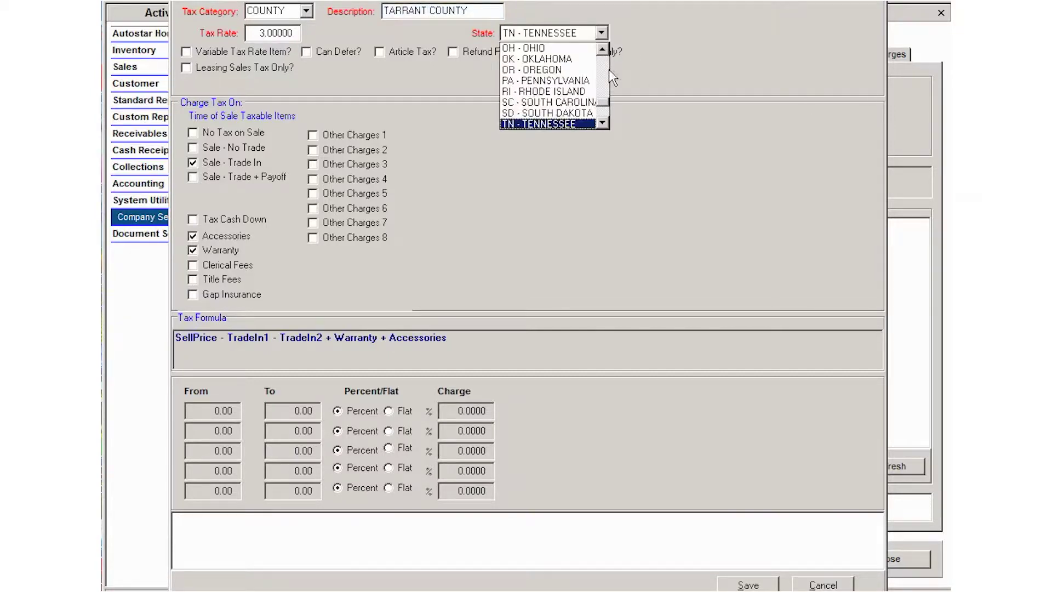
pyautogui.click(604, 123)
pyautogui.click(577, 120)
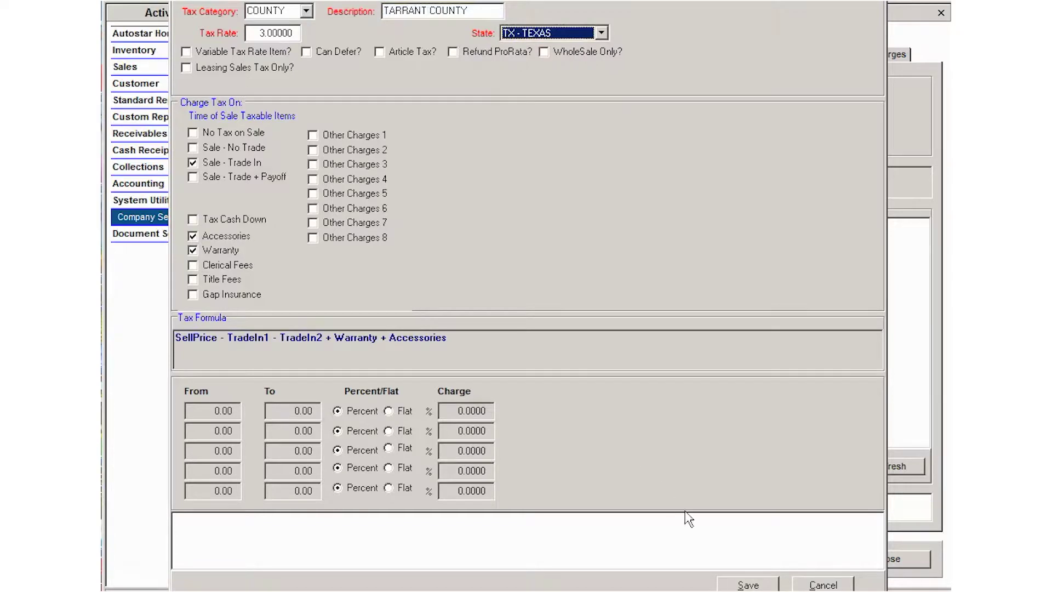
pyautogui.click(748, 584)
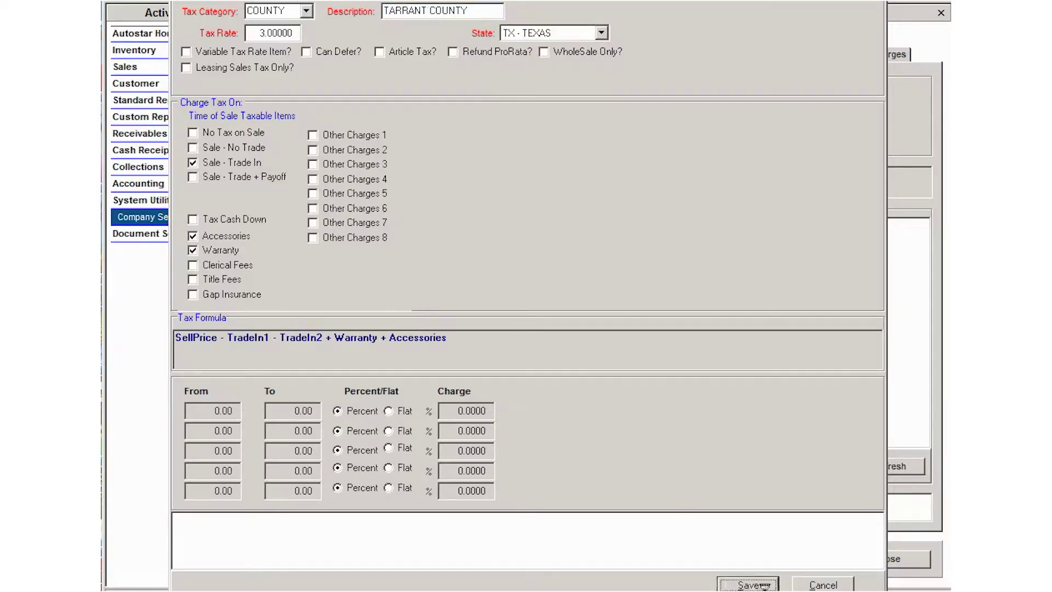
# Start another tax rate in the COUNTY category with the description PARKER COUNTY
pyautogui.click(649, 466)
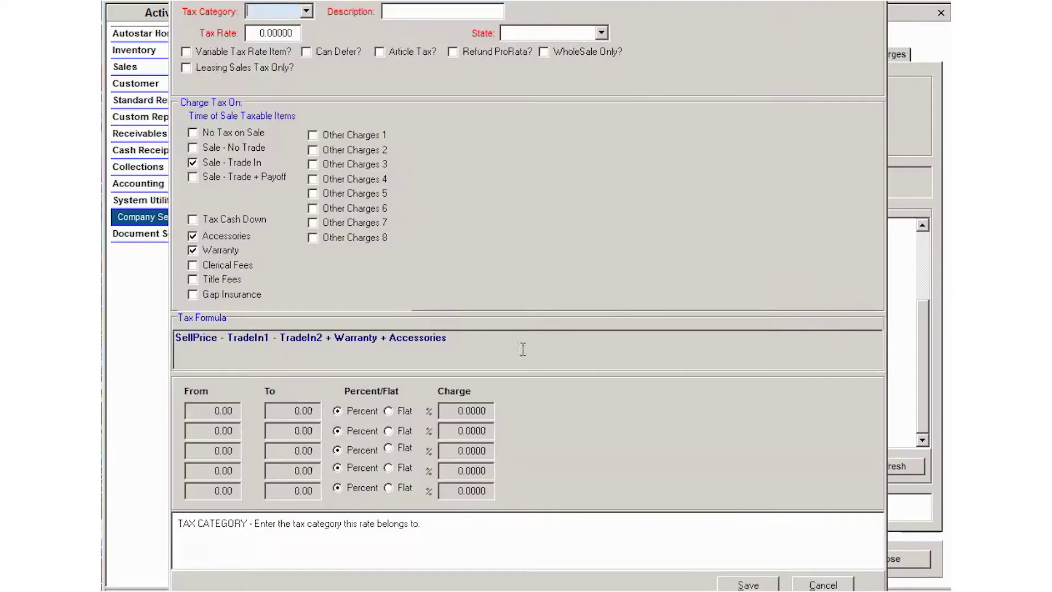
pyautogui.click(306, 10)
pyautogui.click(267, 47)
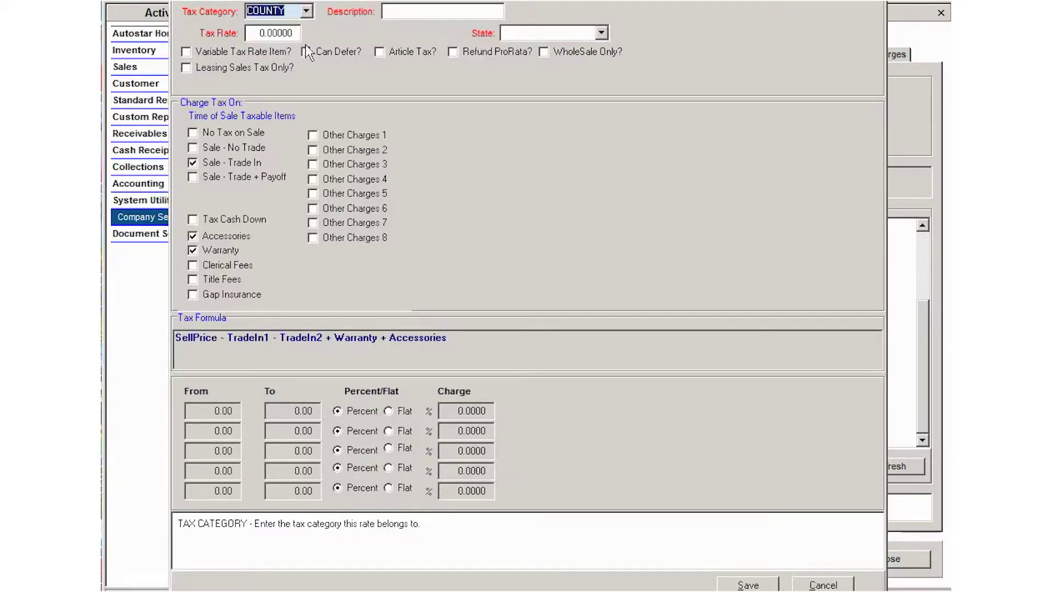
pyautogui.click(436, 12)
pyautogui.write('PARKER COUNTY')
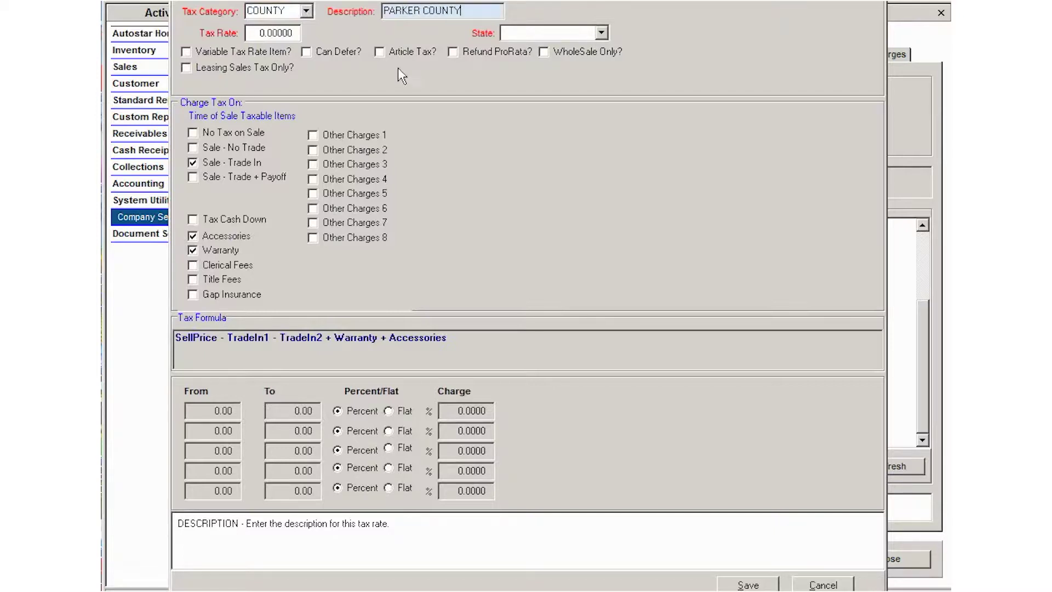
# Set the Parker County tax rate to 2.5 and save it with TX - TEXAS as the state
pyautogui.click(266, 33)
pyautogui.doubleClick(267, 33)
pyautogui.write('2.5')
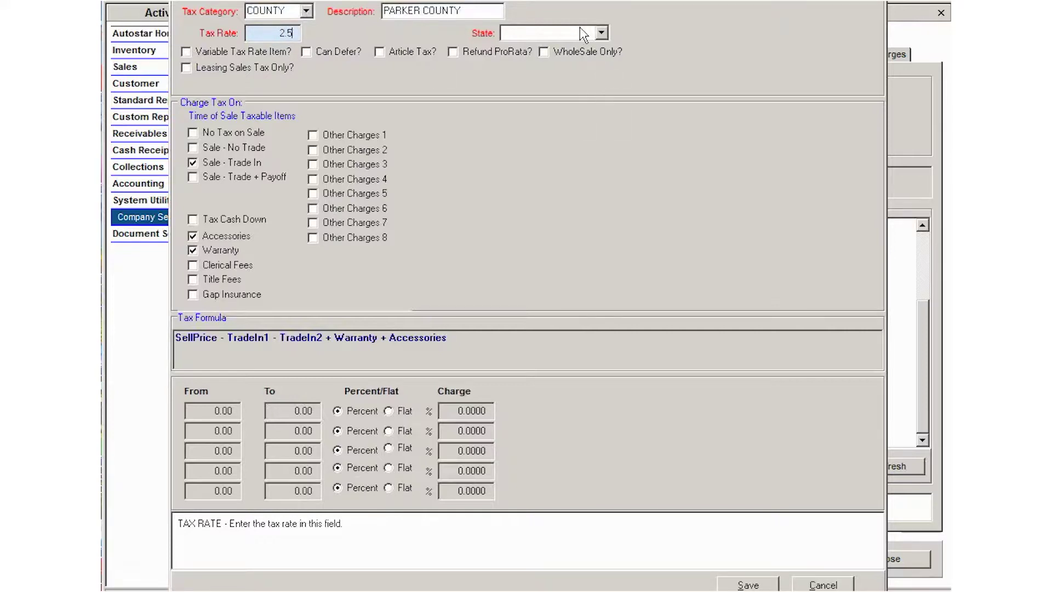
pyautogui.click(602, 33)
pyautogui.press('t')
pyautogui.scroll(-2, 604, 116)
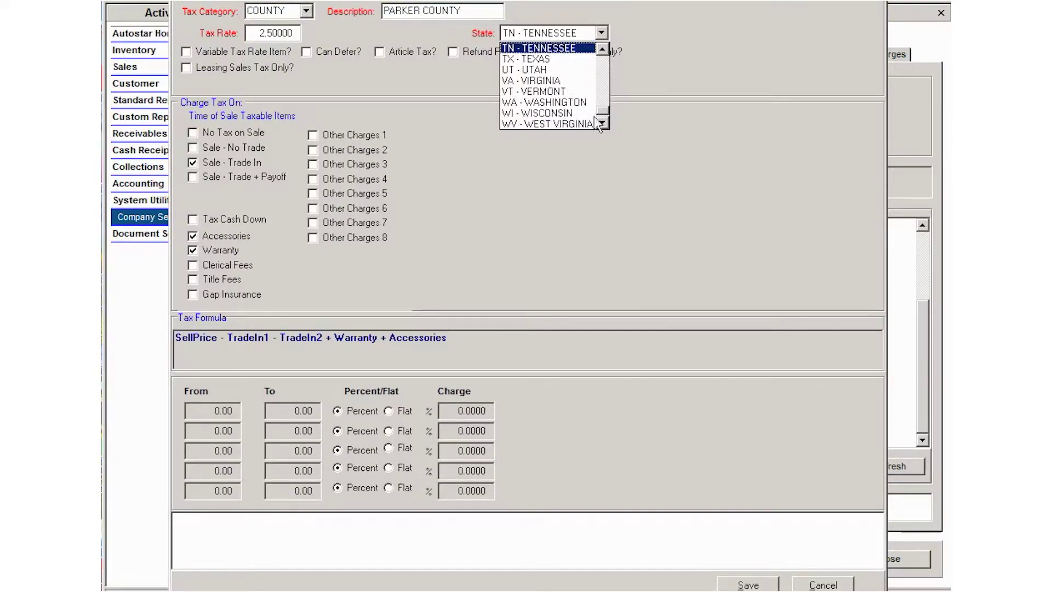
pyautogui.click(542, 58)
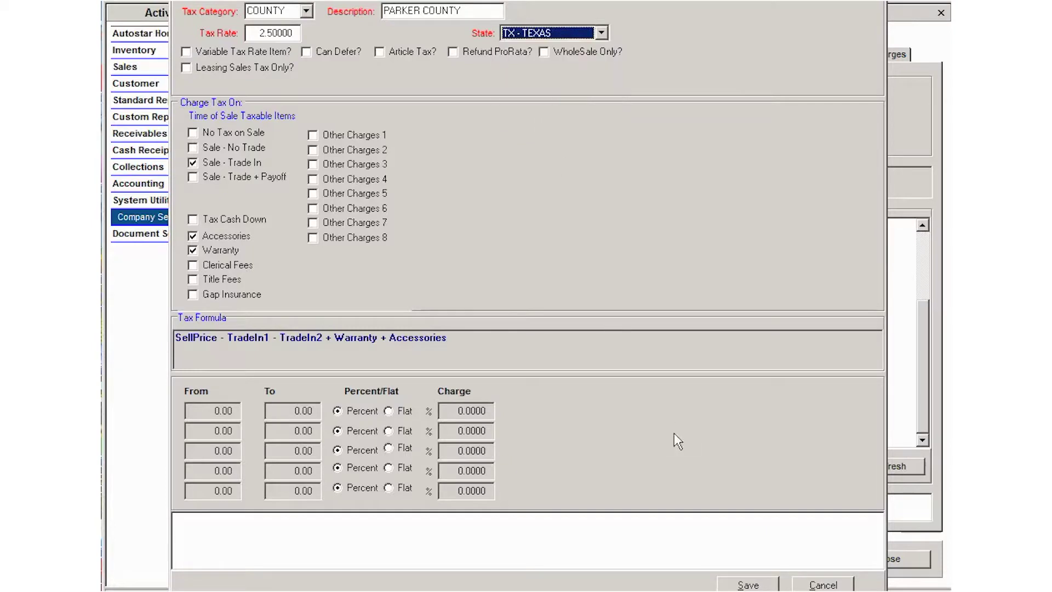
pyautogui.click(758, 584)
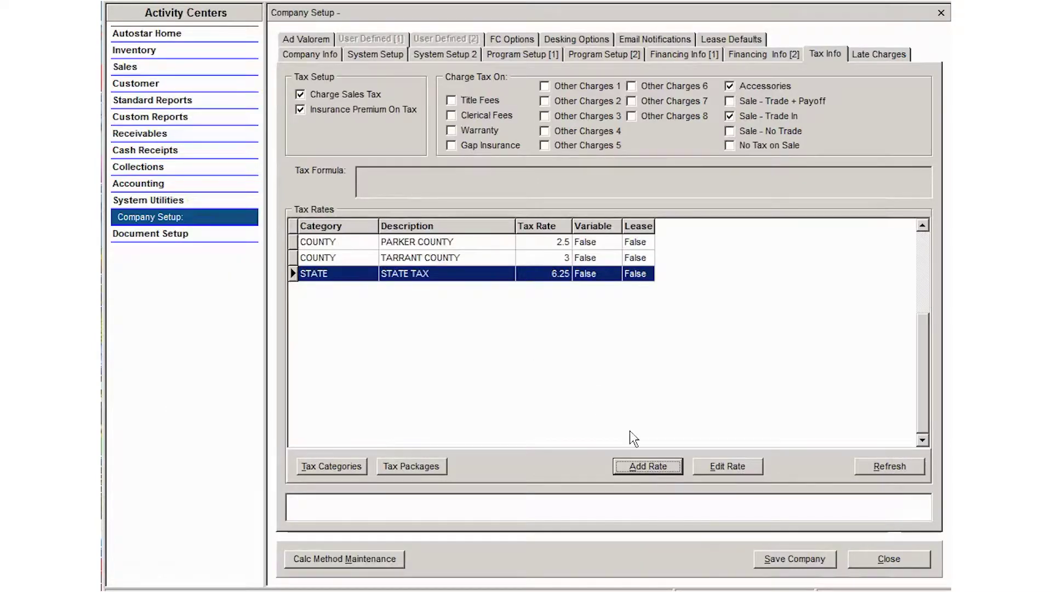
# Start a new tax rate in the CITY category with the description FORT WORTH
pyautogui.click(647, 465)
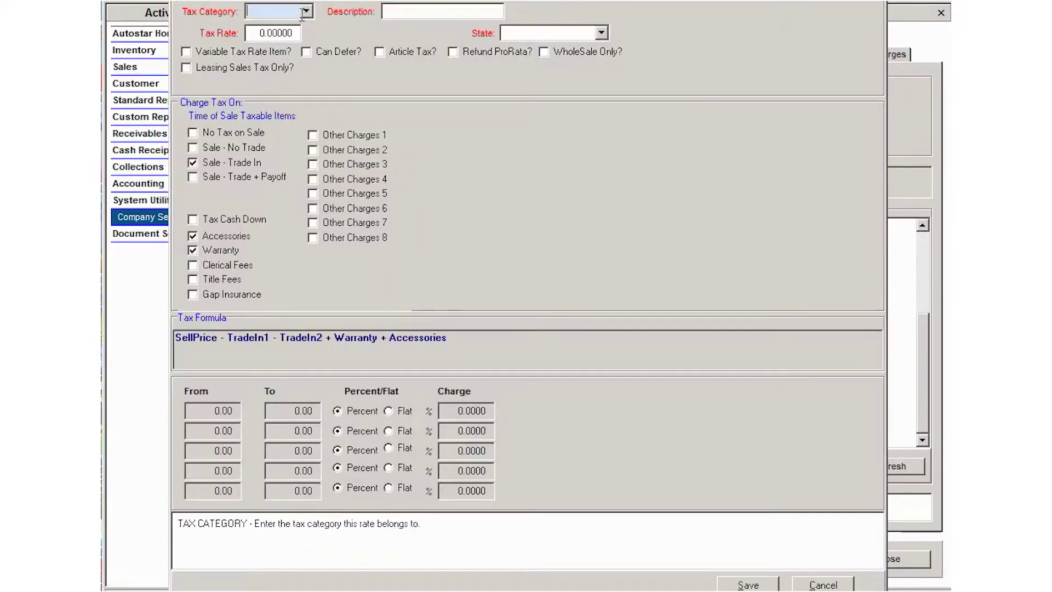
pyautogui.click(306, 13)
pyautogui.click(287, 22)
pyautogui.click(295, 17)
pyautogui.click(285, 31)
pyautogui.click(433, 13)
pyautogui.write('FORT WORN')
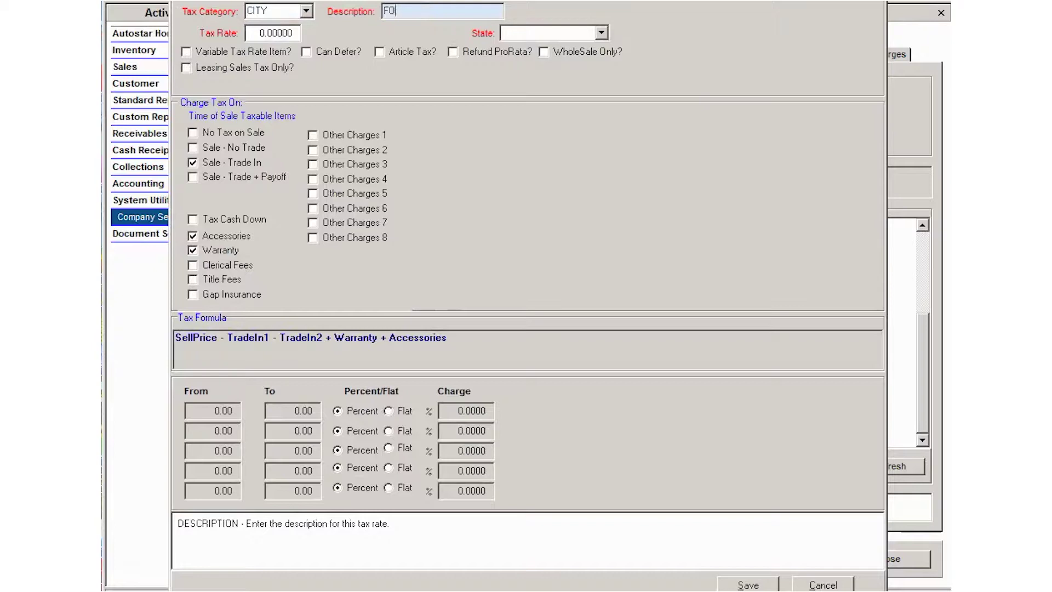
pyautogui.press('BackSpace')
pyautogui.write('TH')
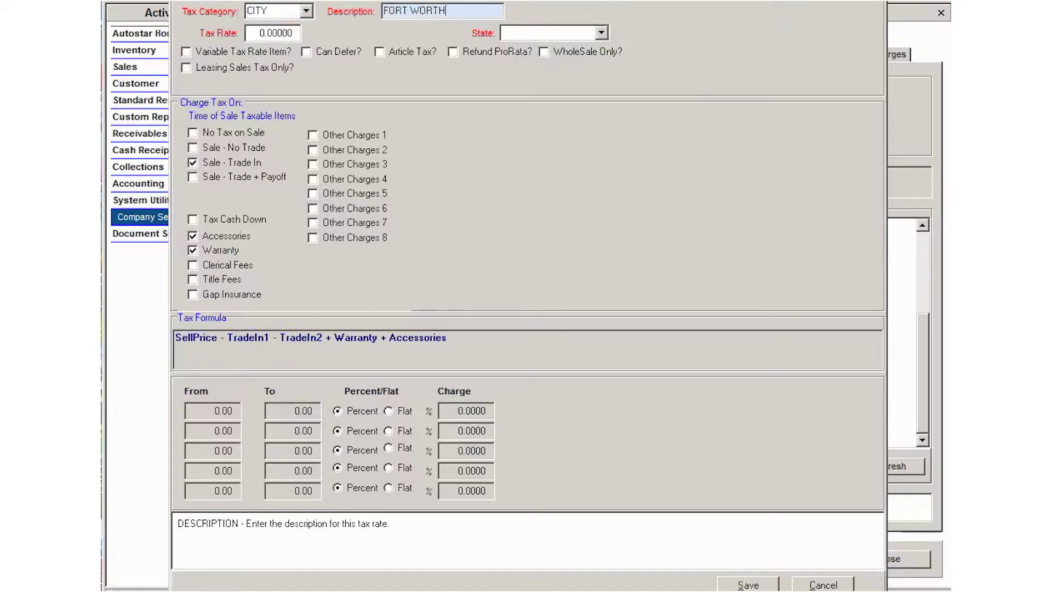
# Set the Fort Worth rate's state to TX - TEXAS and its tax rate to 0.05, and save it
pyautogui.click(583, 30)
pyautogui.press('t')
pyautogui.click(602, 123)
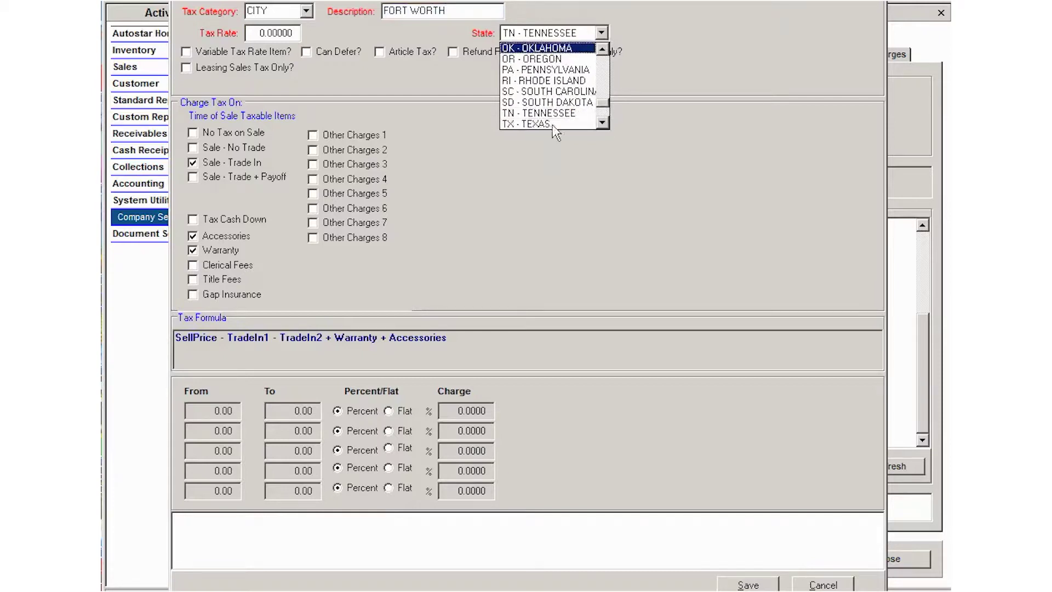
pyautogui.click(541, 122)
pyautogui.click(601, 33)
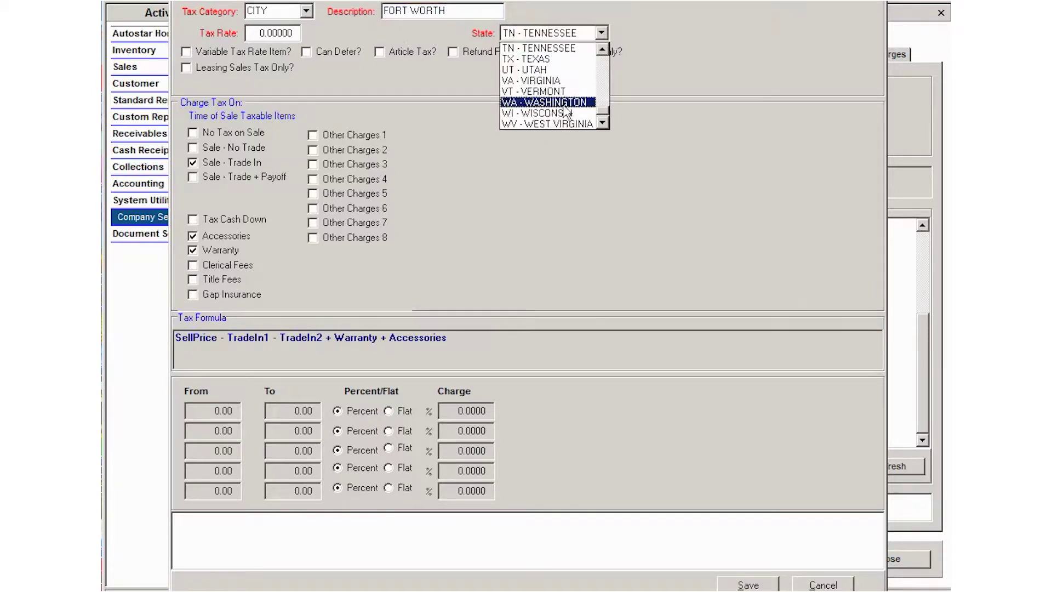
pyautogui.click(547, 57)
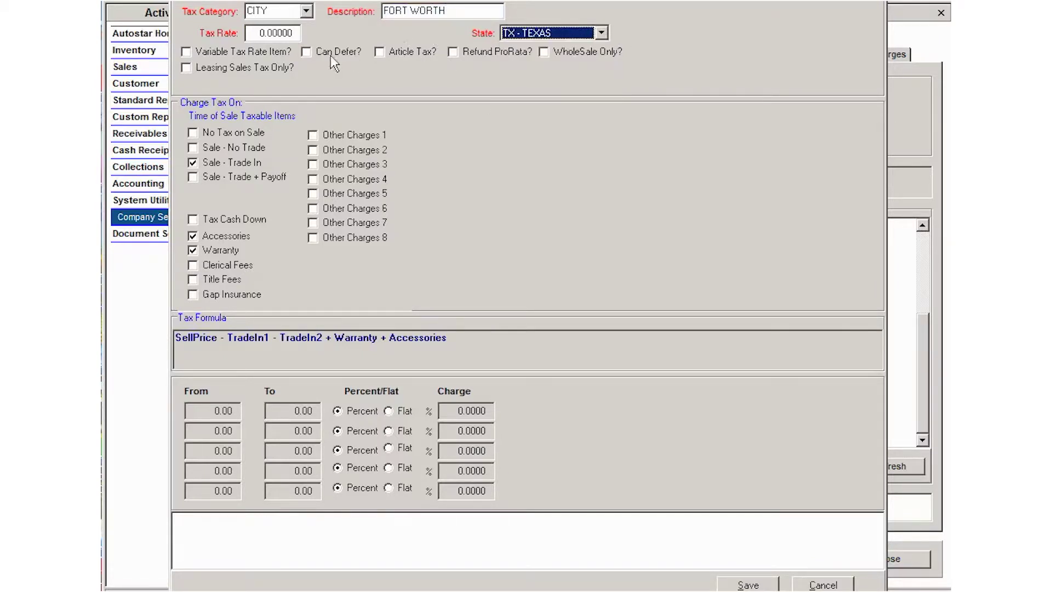
pyautogui.click(269, 34)
pyautogui.write('05')
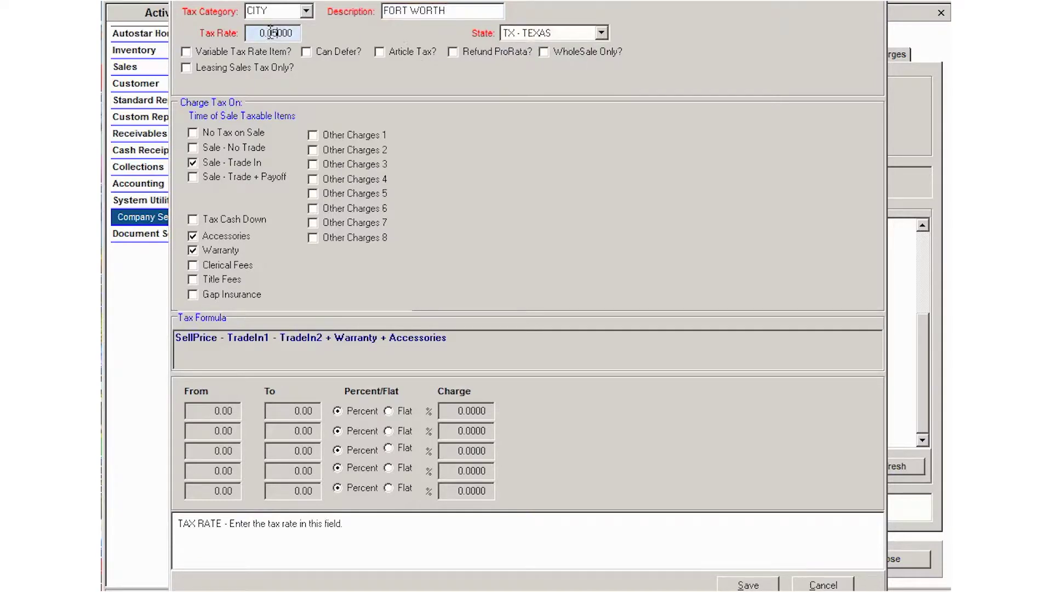
pyautogui.click(748, 584)
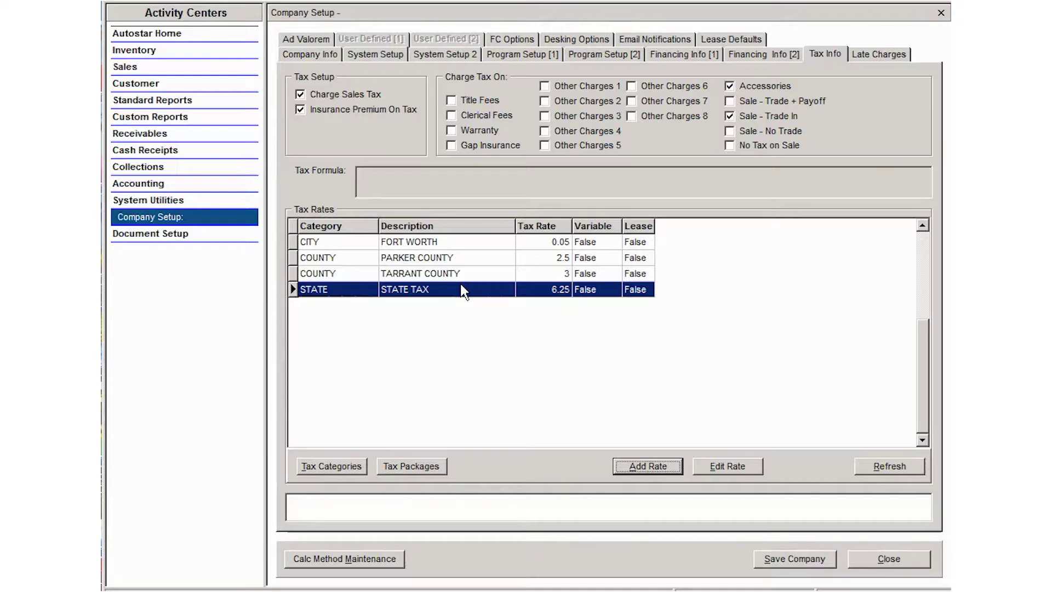
# Start a new tax package for TX - TEXAS with the description Tarrant County
pyautogui.click(411, 466)
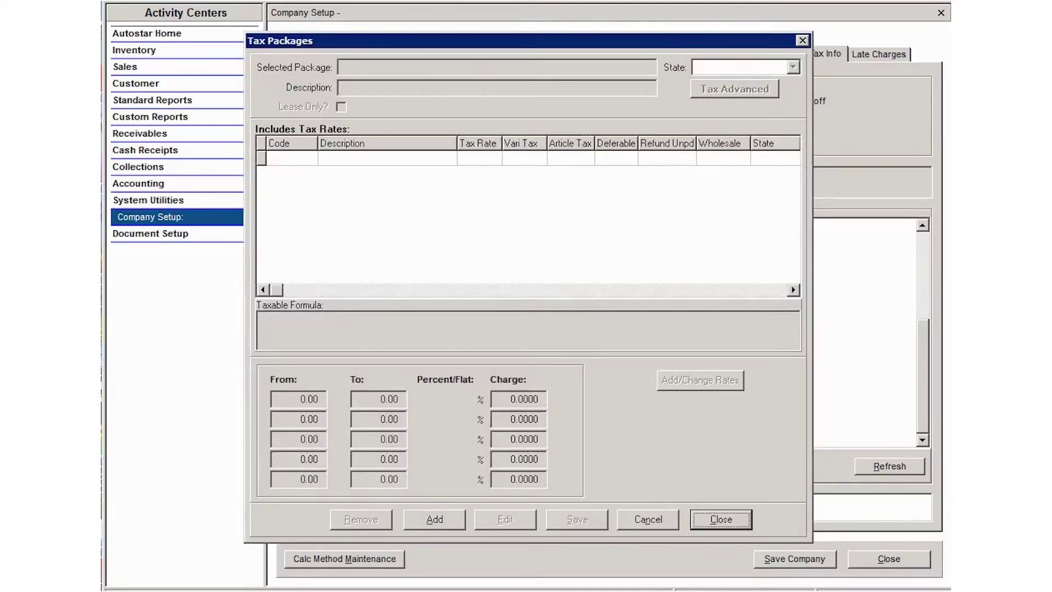
pyautogui.click(442, 521)
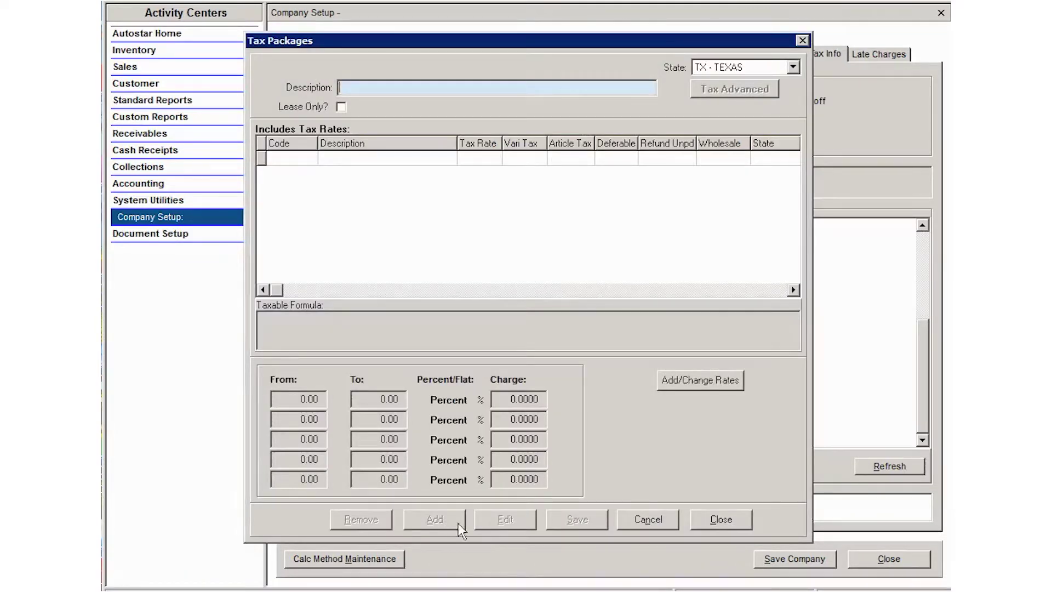
pyautogui.write('Tarrant County')
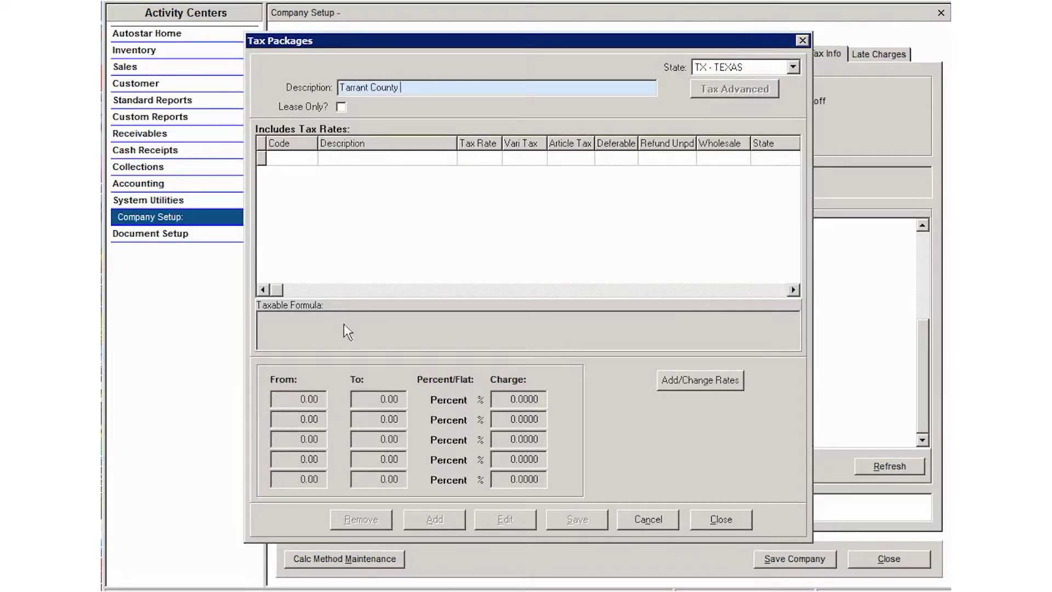
# Add the STATE TAX, TARRANT COUNTY and FORT WORTH rates to the package, save the rate selection and close the tax packages window
pyautogui.click(706, 381)
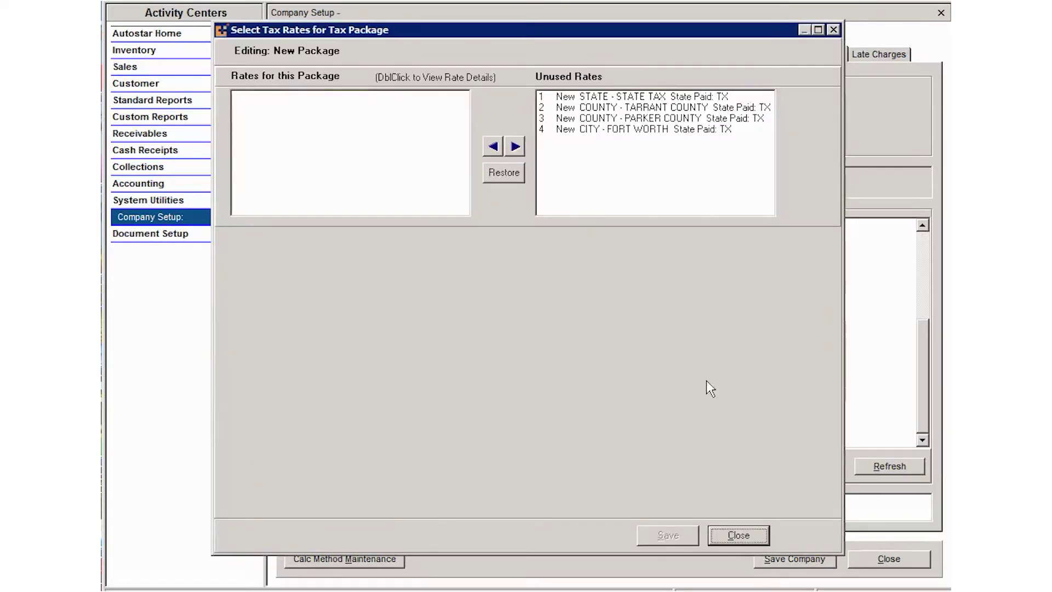
pyautogui.click(579, 97)
pyautogui.click(492, 146)
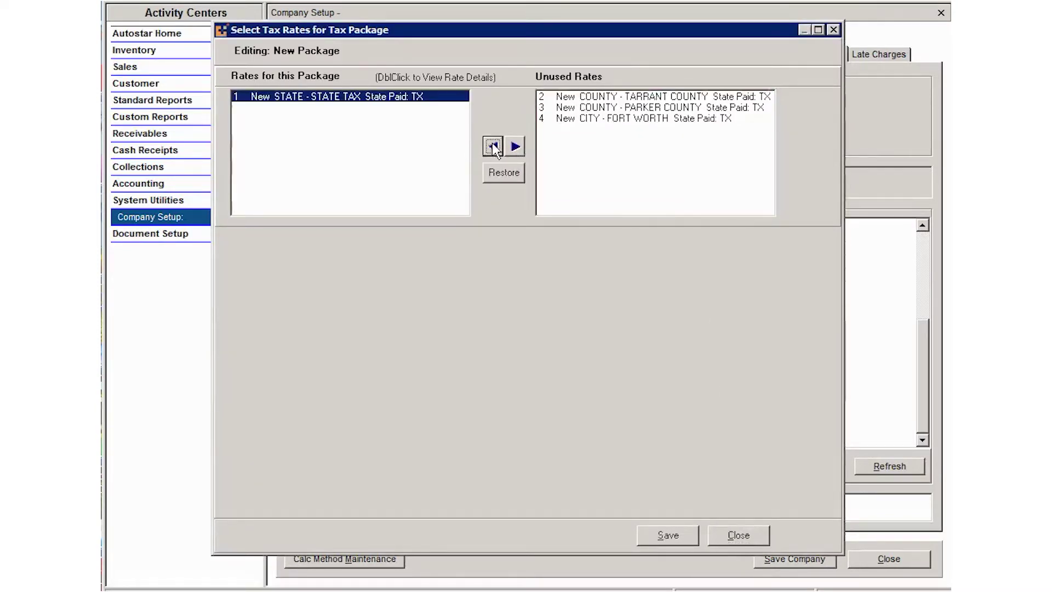
pyautogui.click(574, 97)
pyautogui.click(493, 146)
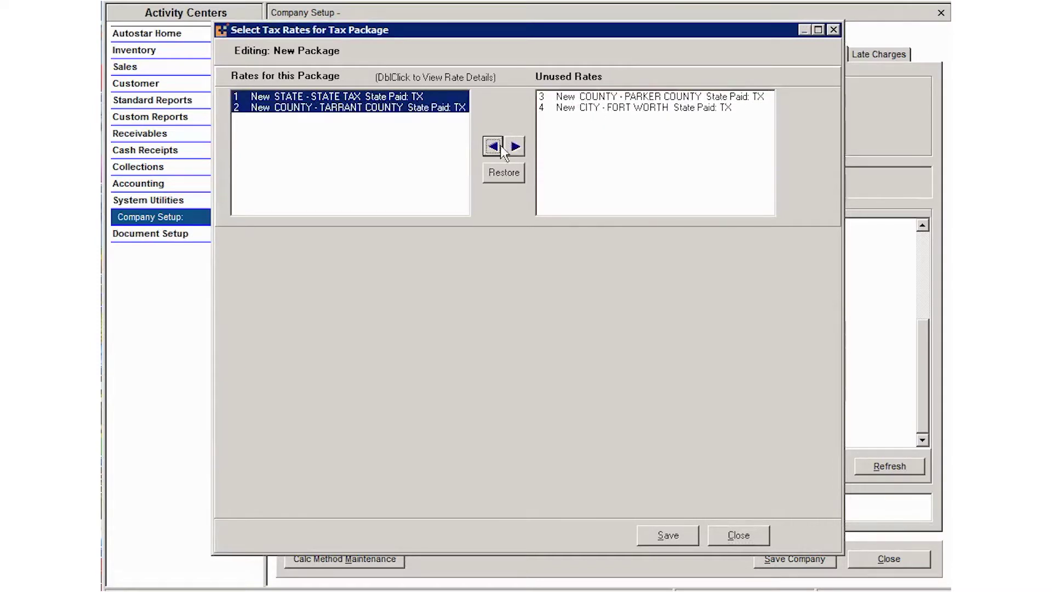
pyautogui.click(581, 108)
pyautogui.click(493, 146)
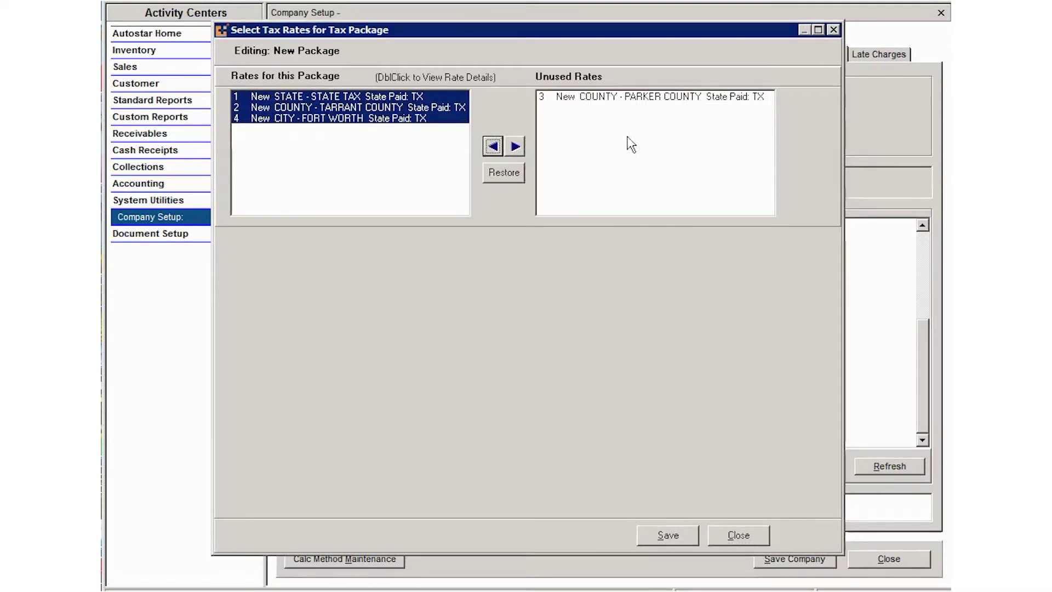
pyautogui.click(668, 535)
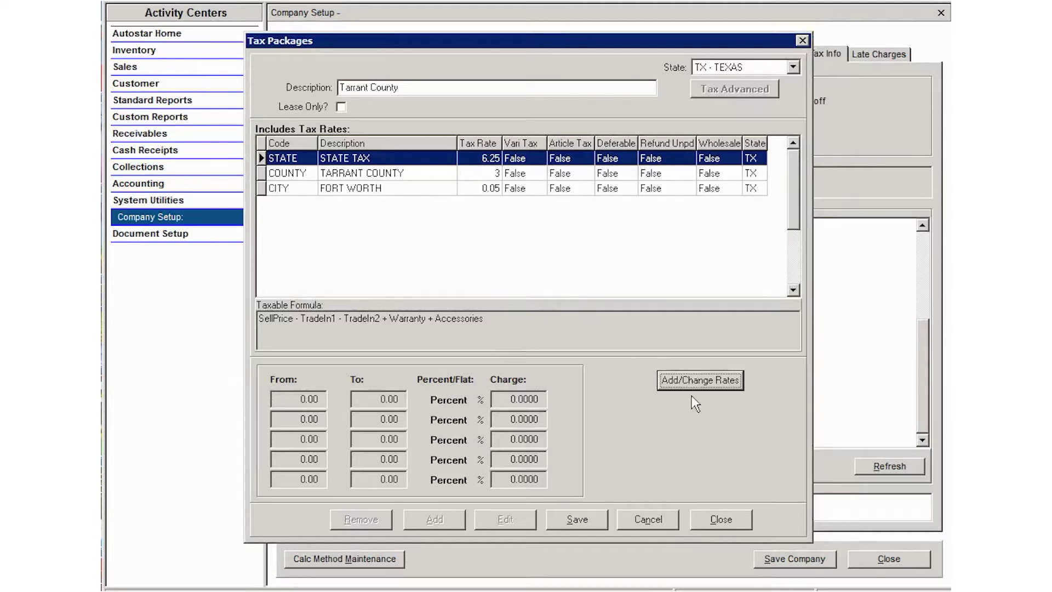
pyautogui.click(718, 520)
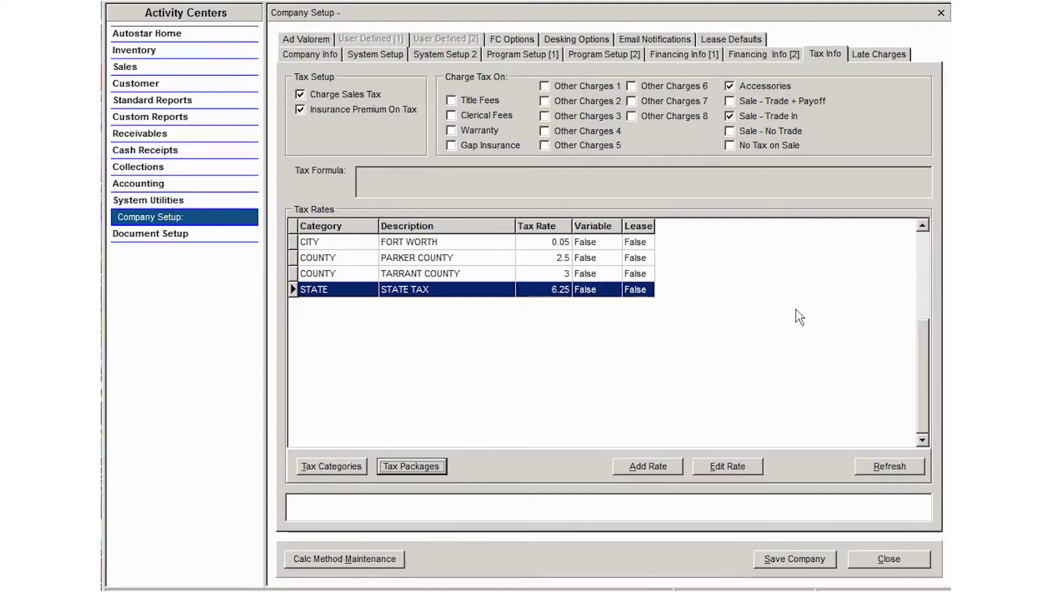